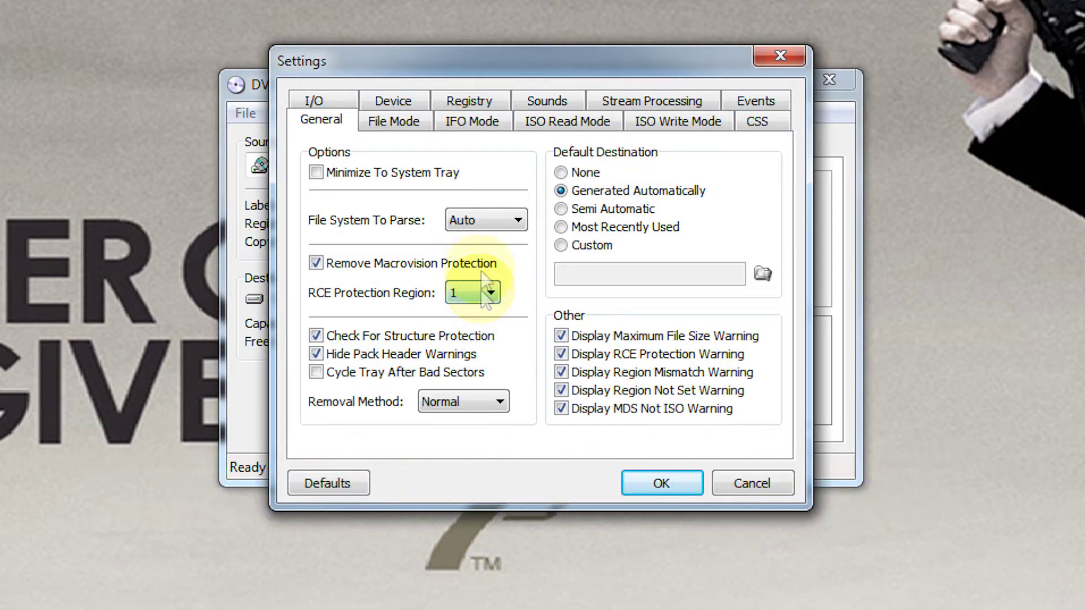
- Set the file splitting option for IFO mode to By Chapter
{"action": "left_click", "coordinate": [465, 122]}
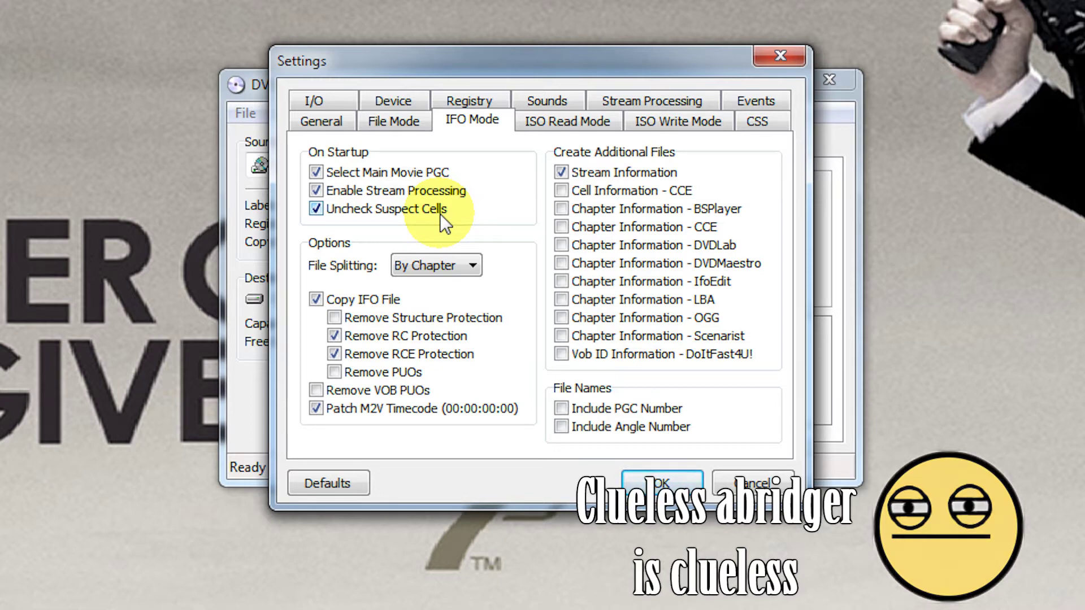
{"action": "left_click", "coordinate": [445, 265]}
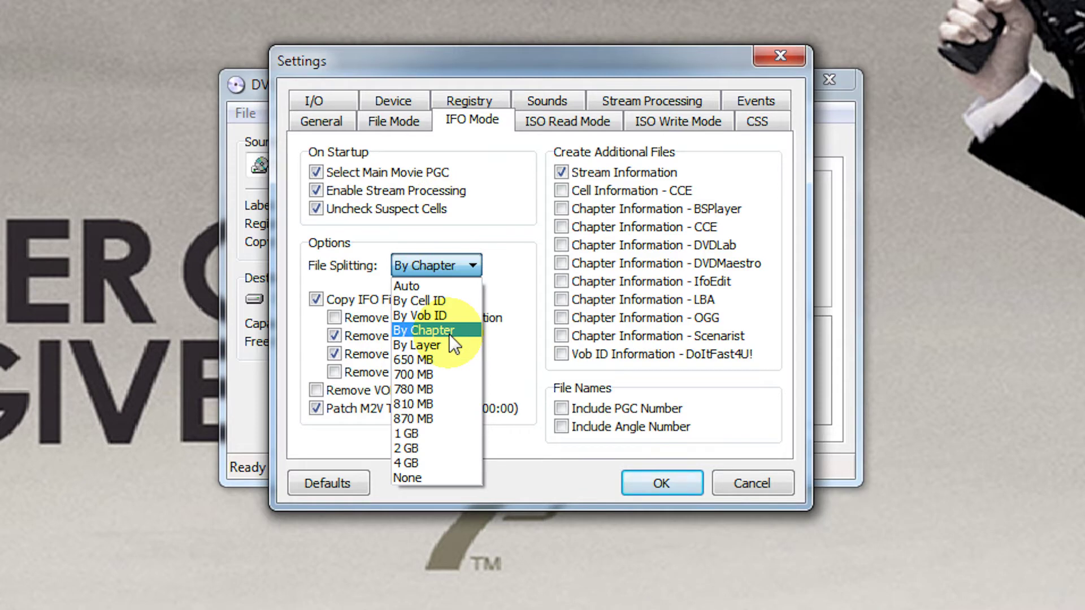
{"action": "left_click", "coordinate": [449, 331]}
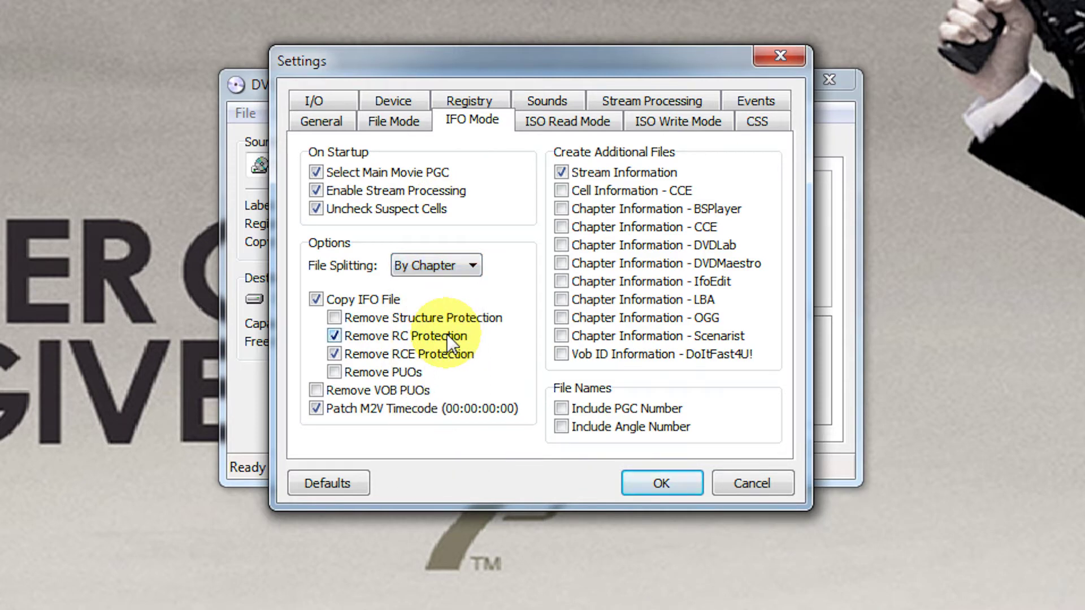
{"action": "left_click", "coordinate": [470, 268]}
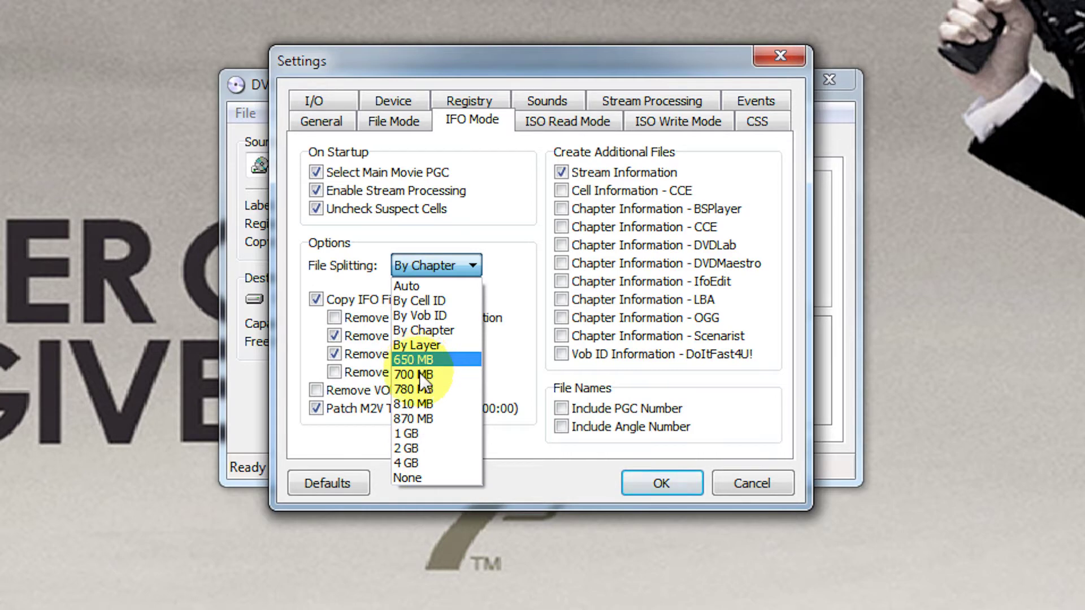
{"action": "left_click", "coordinate": [509, 452]}
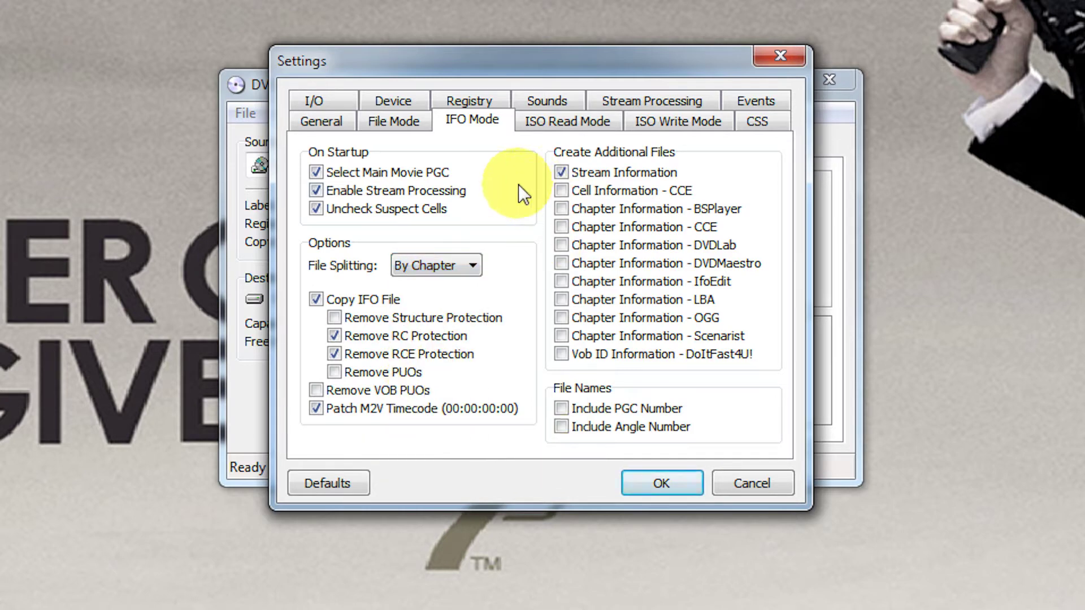
- Choose Ta Da!.wav from the Sound Effects folder as the success sound, preview it, and accept the settings
{"action": "left_click", "coordinate": [531, 101]}
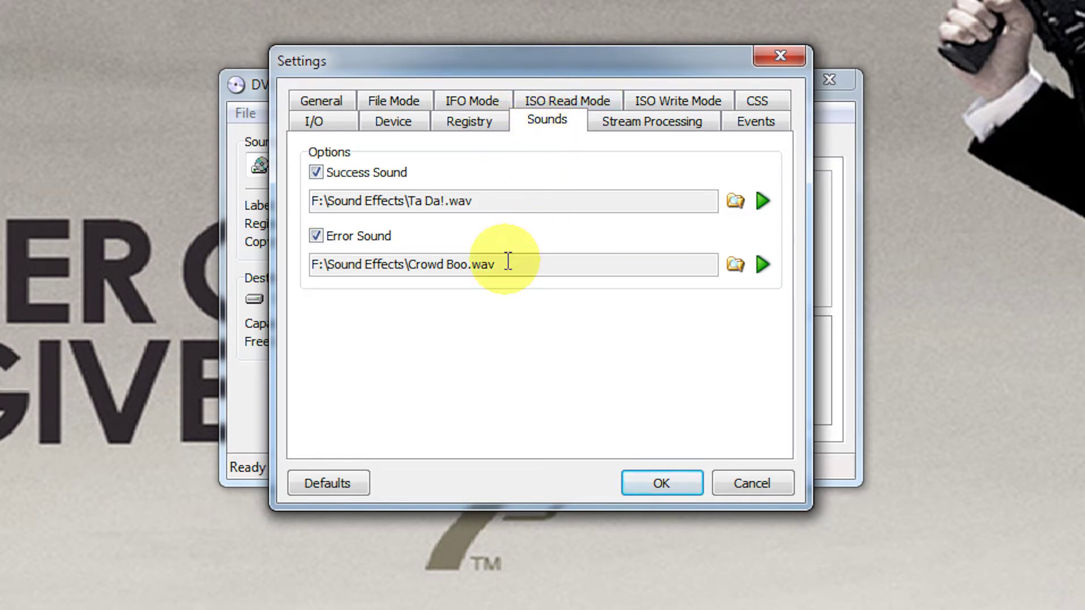
{"action": "left_click", "coordinate": [734, 202]}
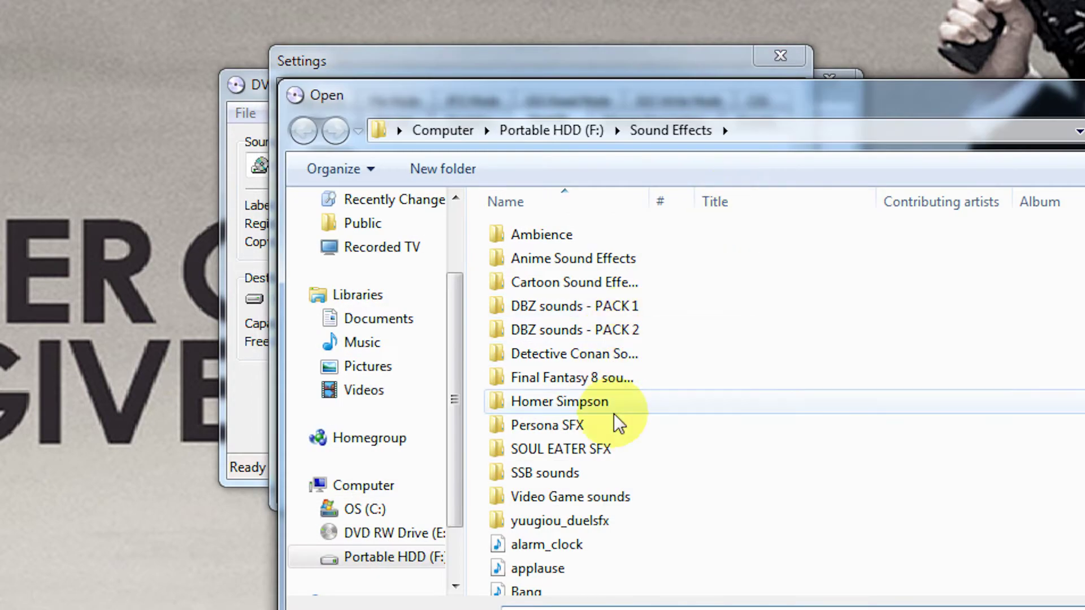
{"action": "scroll", "coordinate": [579, 437], "scroll_direction": "down", "scroll_amount": 5}
{"action": "scroll", "coordinate": [561, 439], "scroll_direction": "down", "scroll_amount": 17}
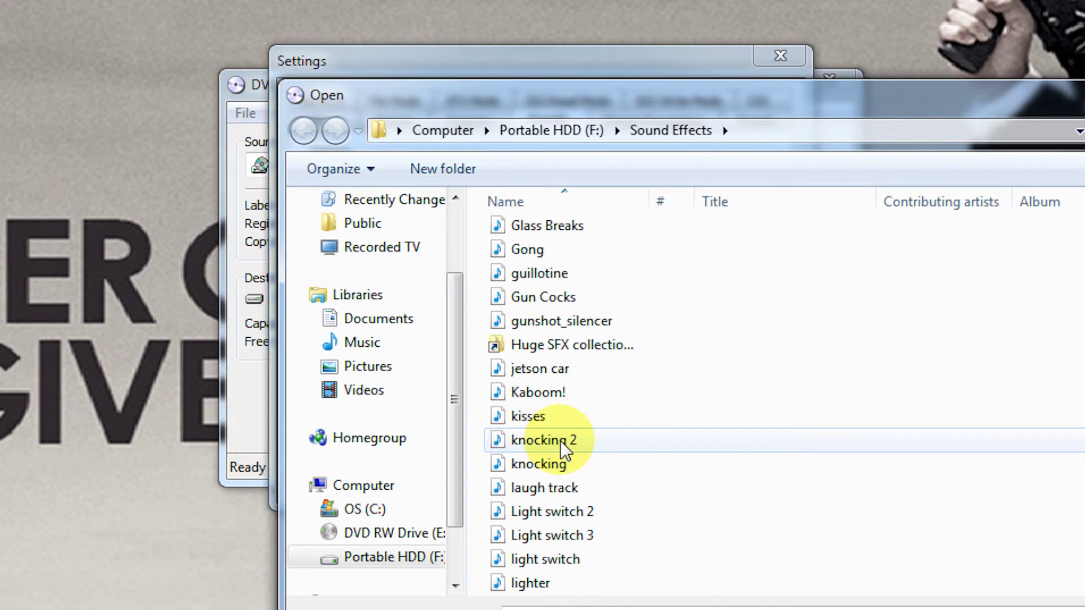
{"action": "double_click", "coordinate": [530, 535]}
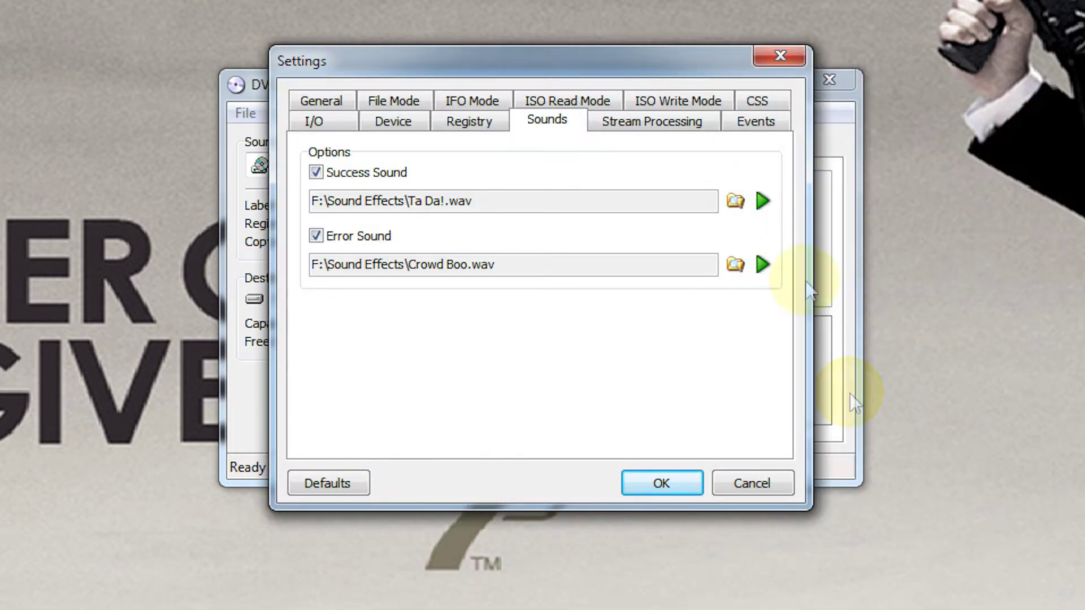
{"action": "left_click", "coordinate": [762, 201]}
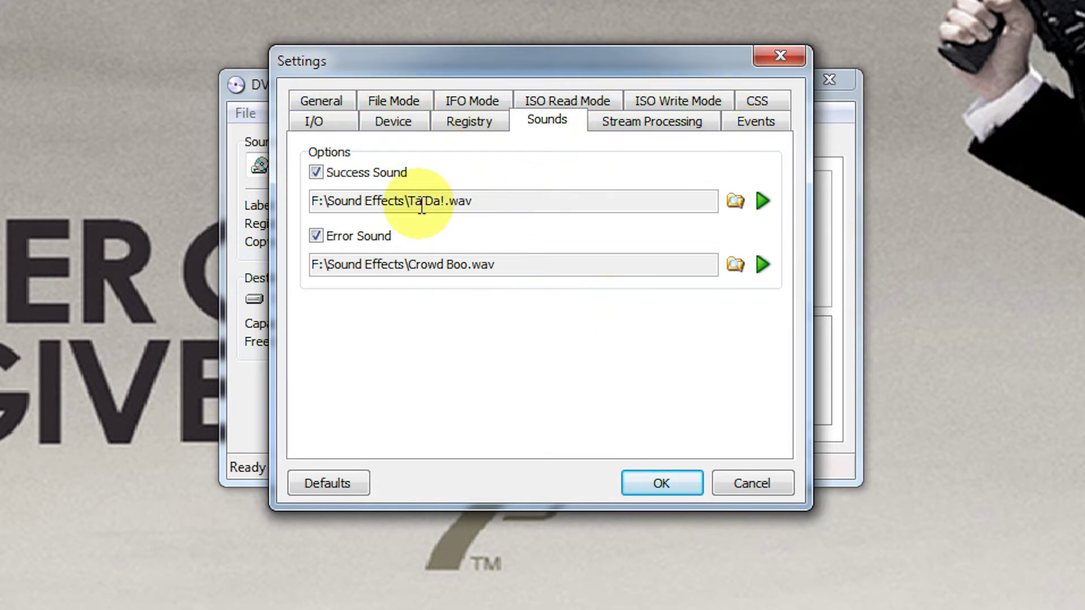
{"action": "left_click", "coordinate": [659, 478]}
- Uncheck Chapters 16 to 21 in PGC 1 of VTS_01, and invert the chapter selection
{"action": "left_click", "coordinate": [581, 377]}
{"action": "left_click", "coordinate": [582, 394]}
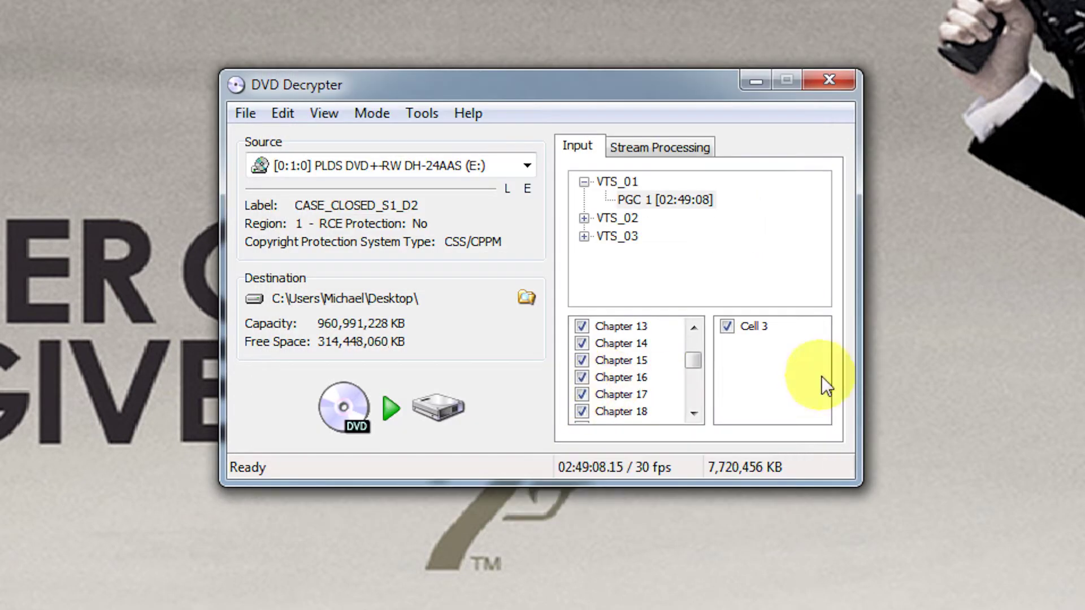
{"action": "left_click", "coordinate": [581, 378]}
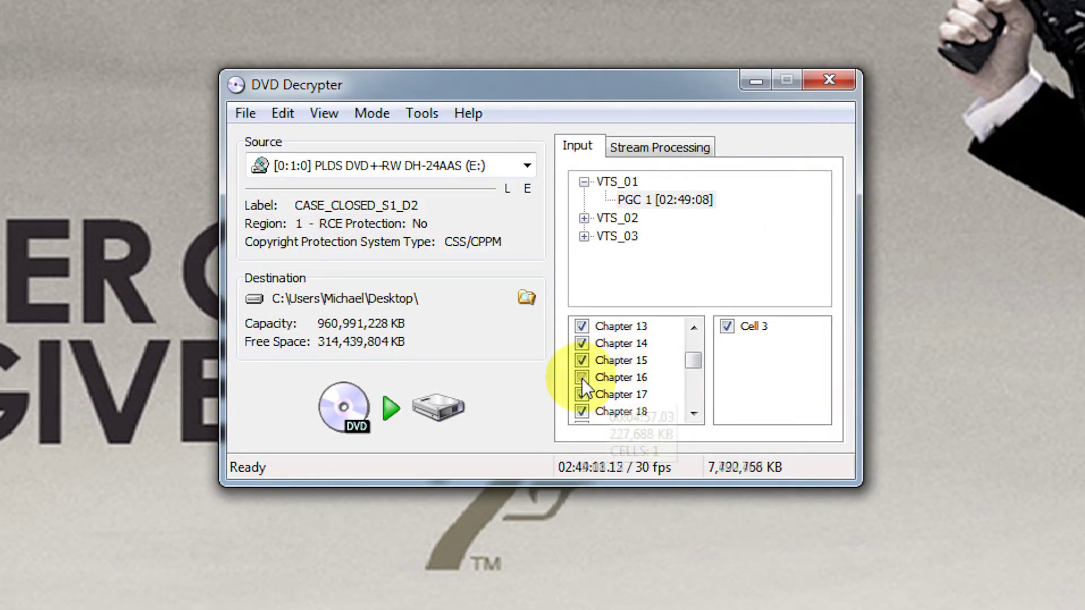
{"action": "left_click", "coordinate": [584, 394]}
{"action": "scroll", "coordinate": [585, 416], "scroll_direction": "down", "scroll_amount": 1}
{"action": "left_click", "coordinate": [581, 360]}
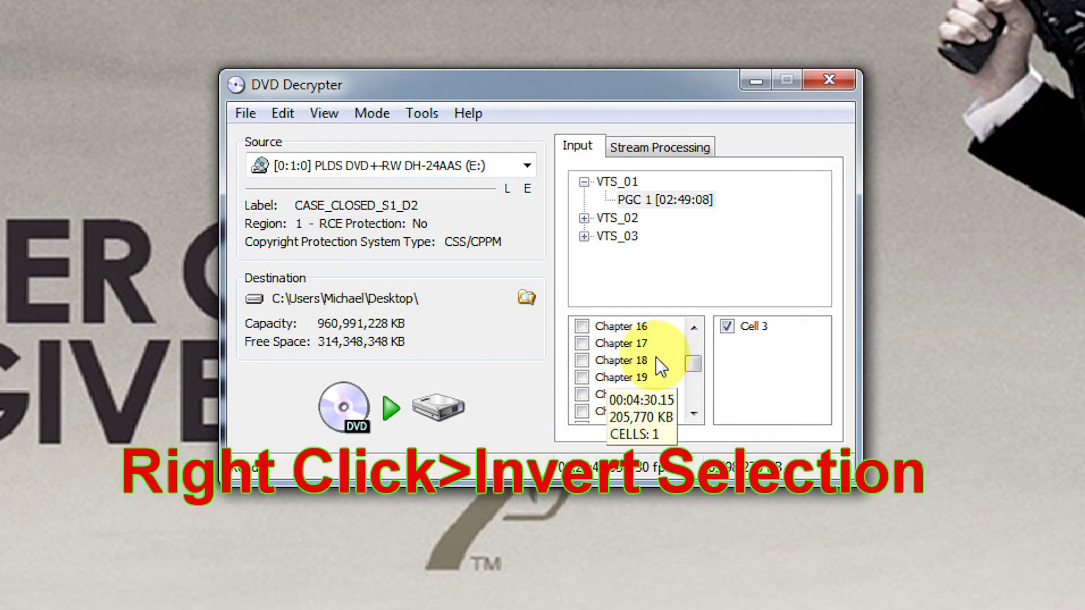
{"action": "right_click", "coordinate": [619, 357]}
{"action": "left_click", "coordinate": [692, 426]}
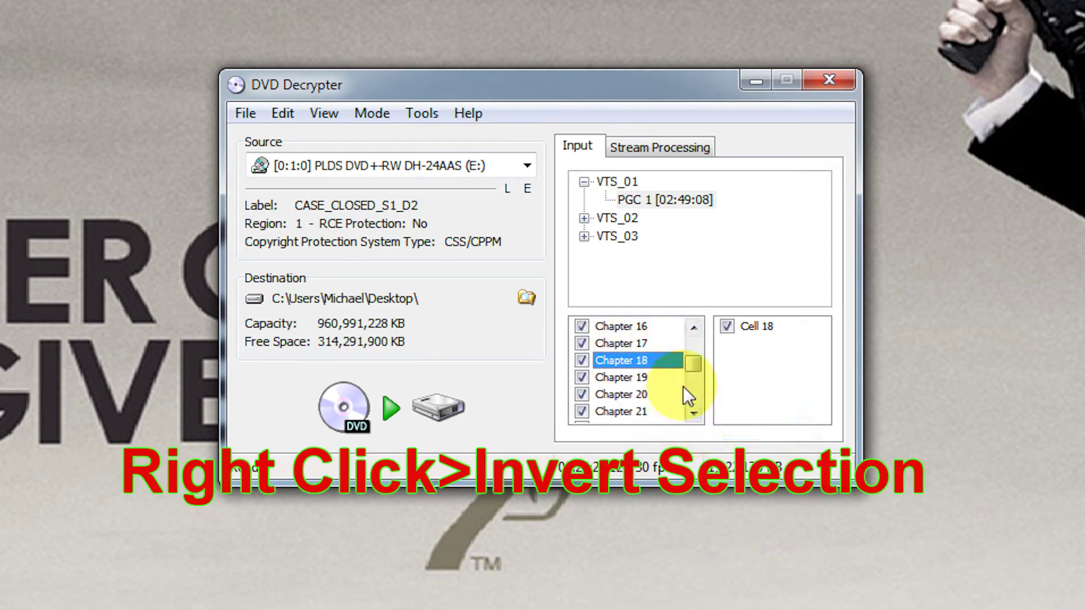
{"action": "mouse_move", "coordinate": [691, 367]}
{"action": "left_mouse_down"}
{"action": "mouse_move", "coordinate": [696, 358]}
{"action": "mouse_move", "coordinate": [697, 382]}
{"action": "mouse_move", "coordinate": [697, 364]}
{"action": "left_mouse_up"}
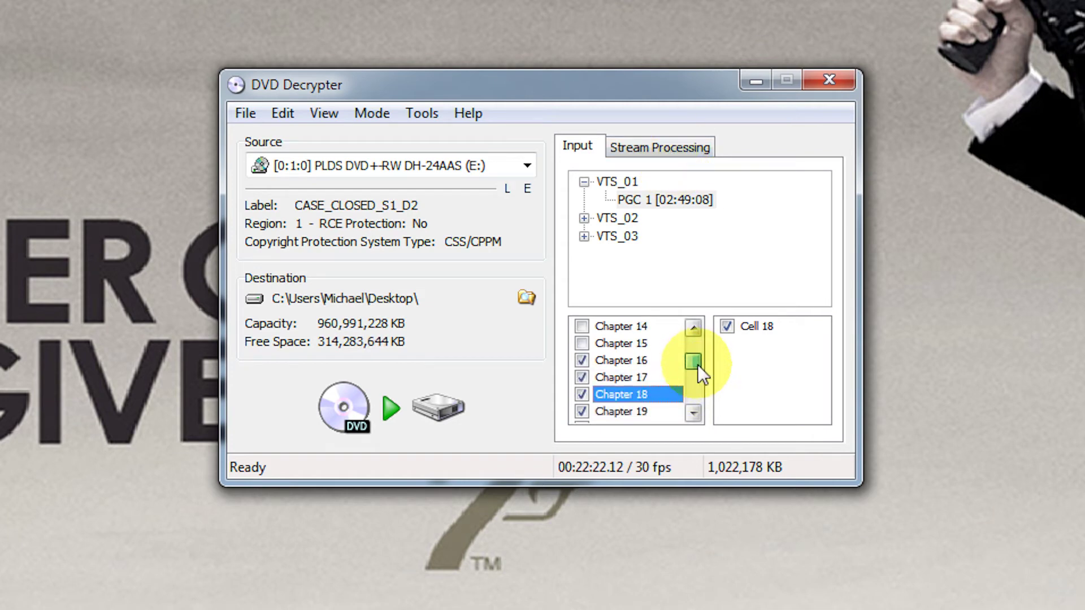
- Check the stream processing list, set the Desktop as the destination folder, and start decrypting the selected chapters
{"action": "left_click", "coordinate": [667, 148]}
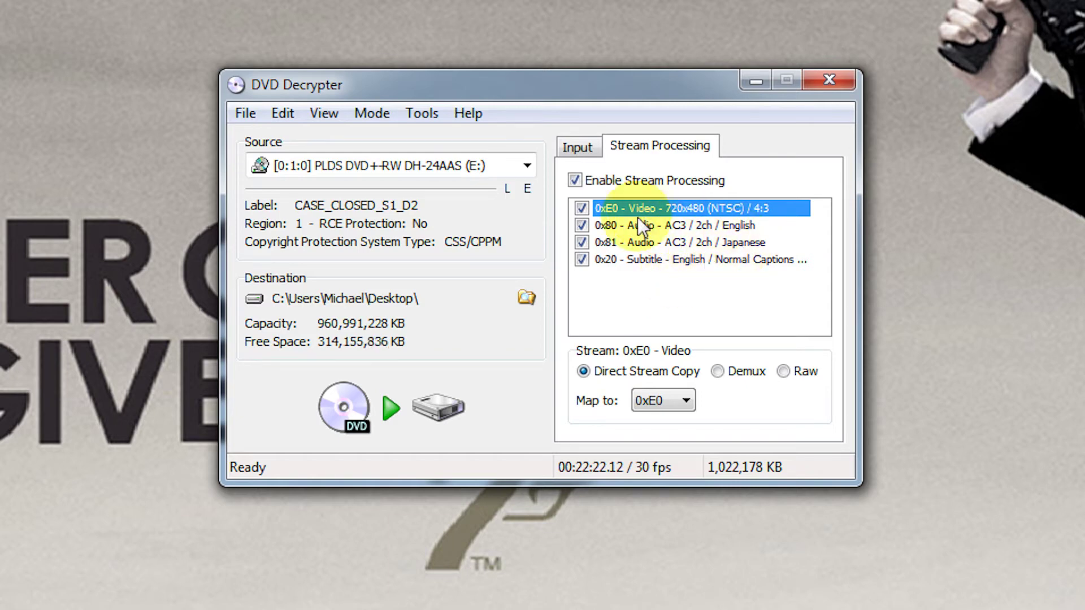
{"action": "left_click", "coordinate": [526, 300]}
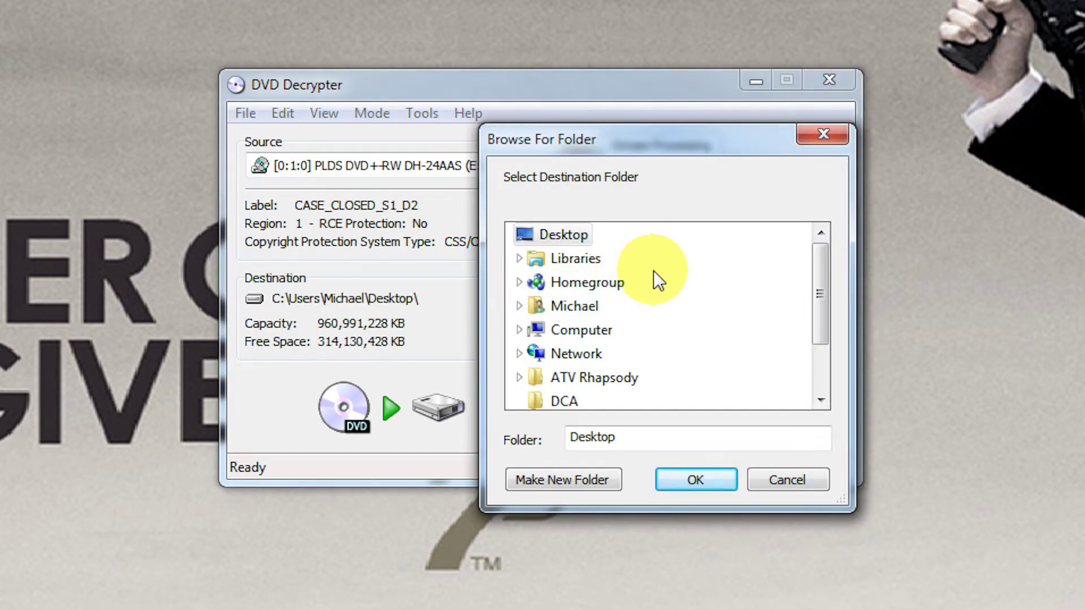
{"action": "left_click", "coordinate": [585, 235]}
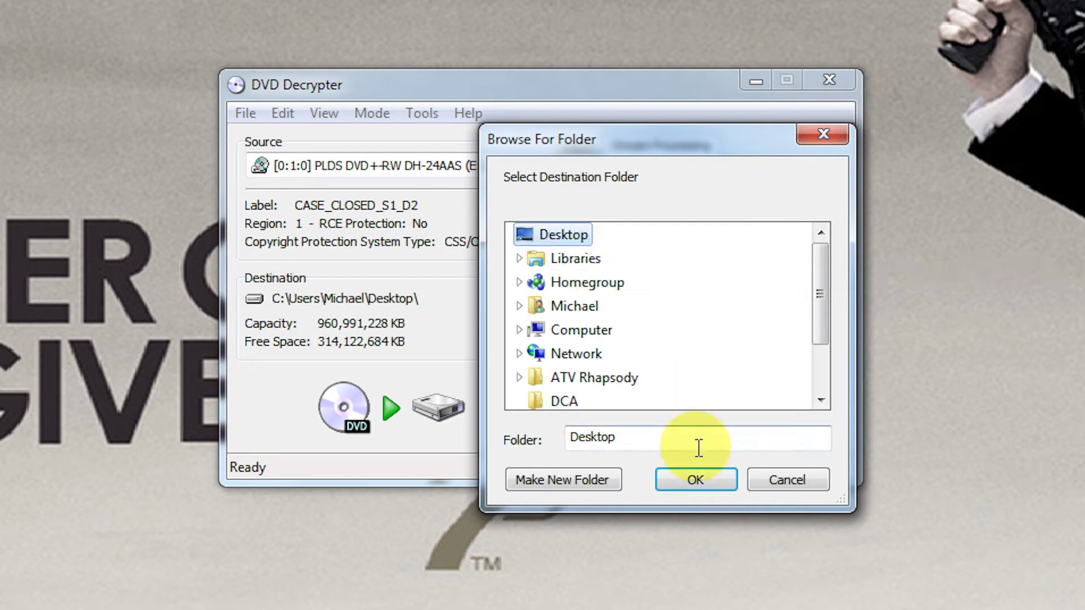
{"action": "left_click", "coordinate": [696, 474]}
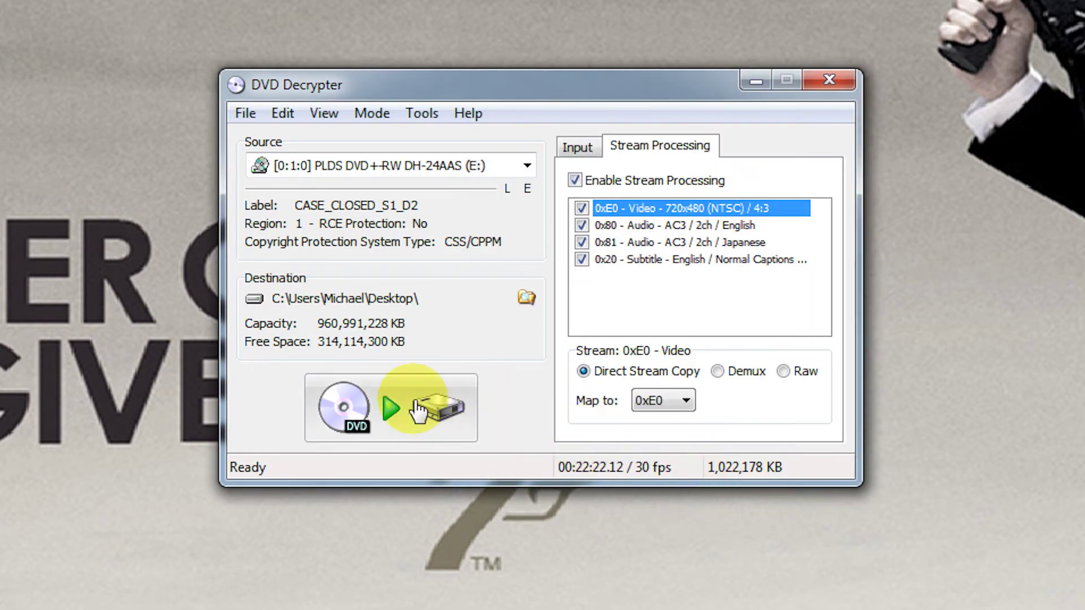
{"action": "left_click", "coordinate": [417, 400]}
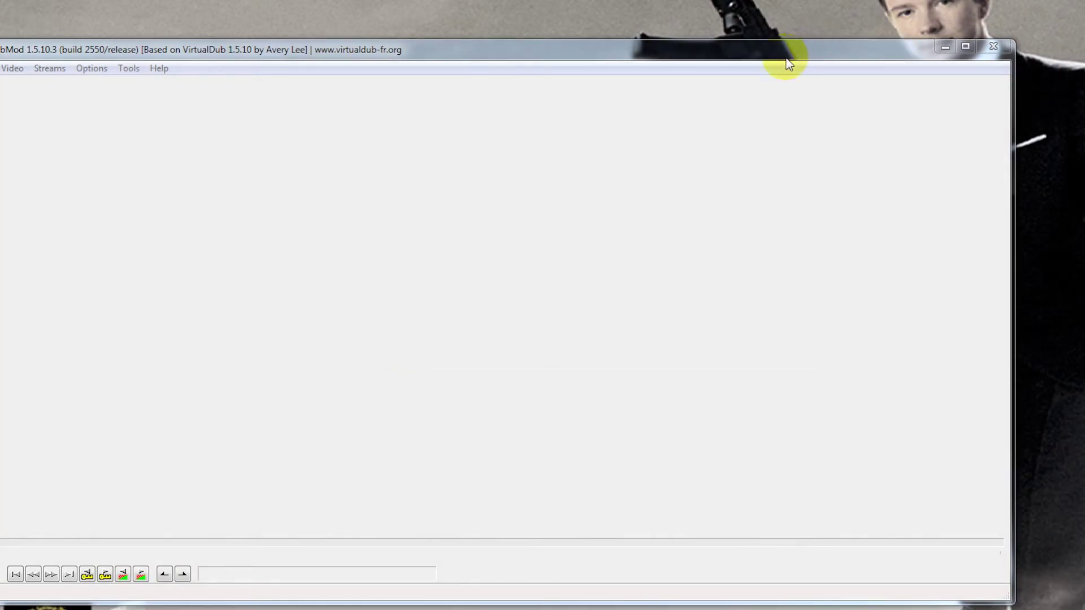
- Switch to VirtualDubMod, reposition its window, and load VTS_01_CHAPTER_16_1.VOB
{"action": "left_click_drag", "start_coordinate": [784, 62], "coordinate": [849, 39]}
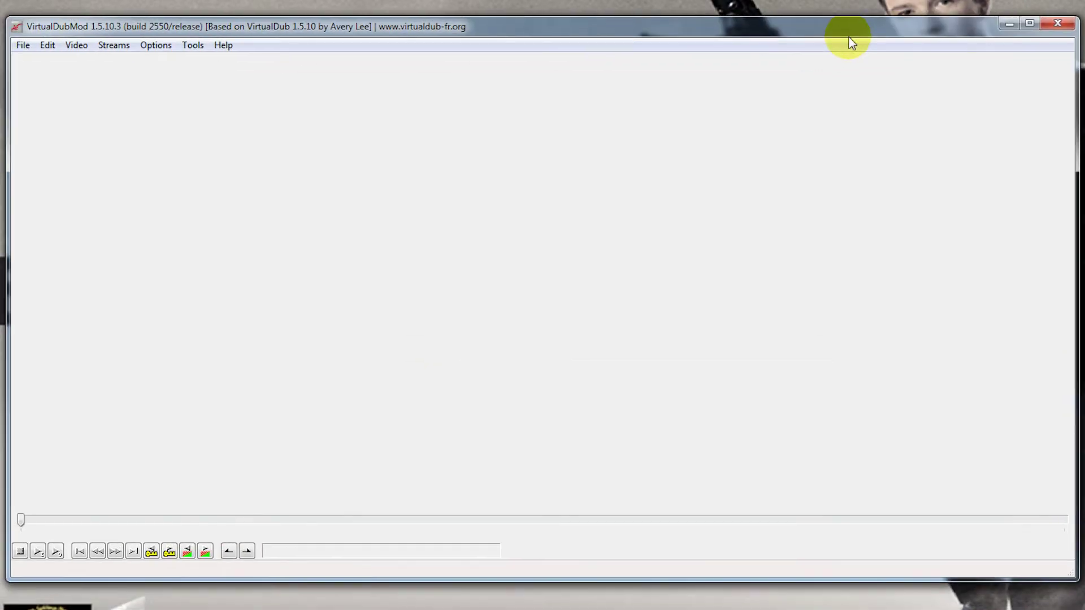
{"action": "left_click_drag", "start_coordinate": [47, 607], "coordinate": [439, 280]}
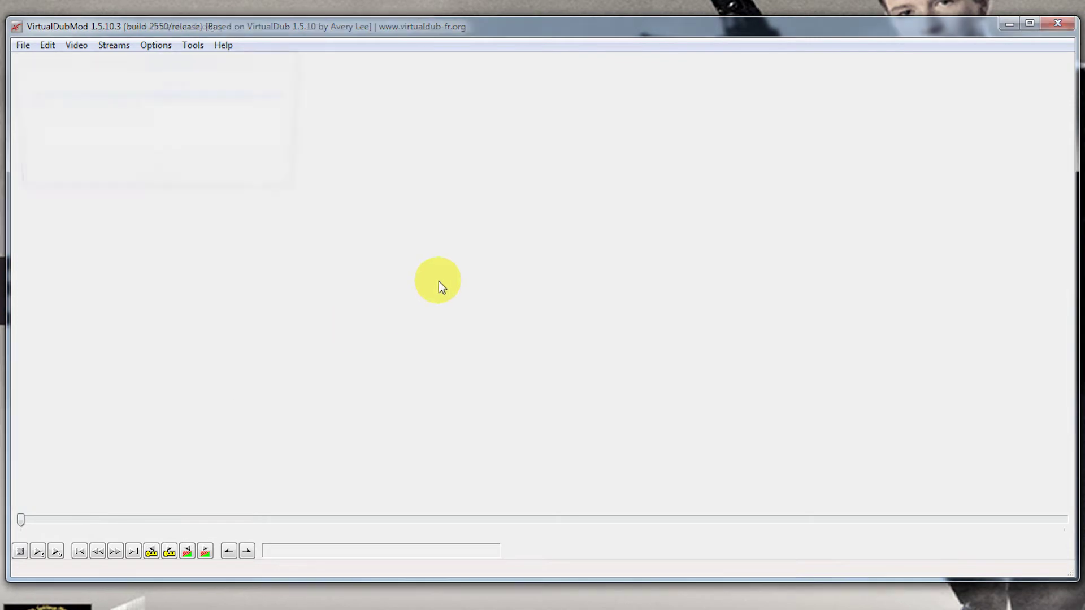
{"action": "key", "text": "Return"}
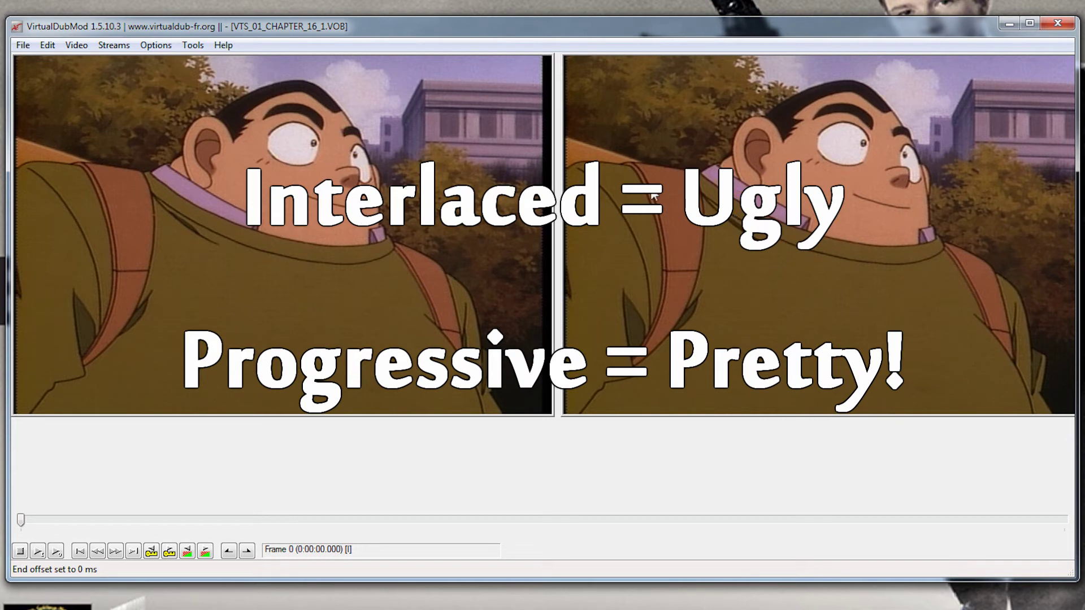
- Add the deinterlace video filter with the mode Blend fields together (best)
{"action": "left_click", "coordinate": [76, 44]}
{"action": "left_click", "coordinate": [92, 64]}
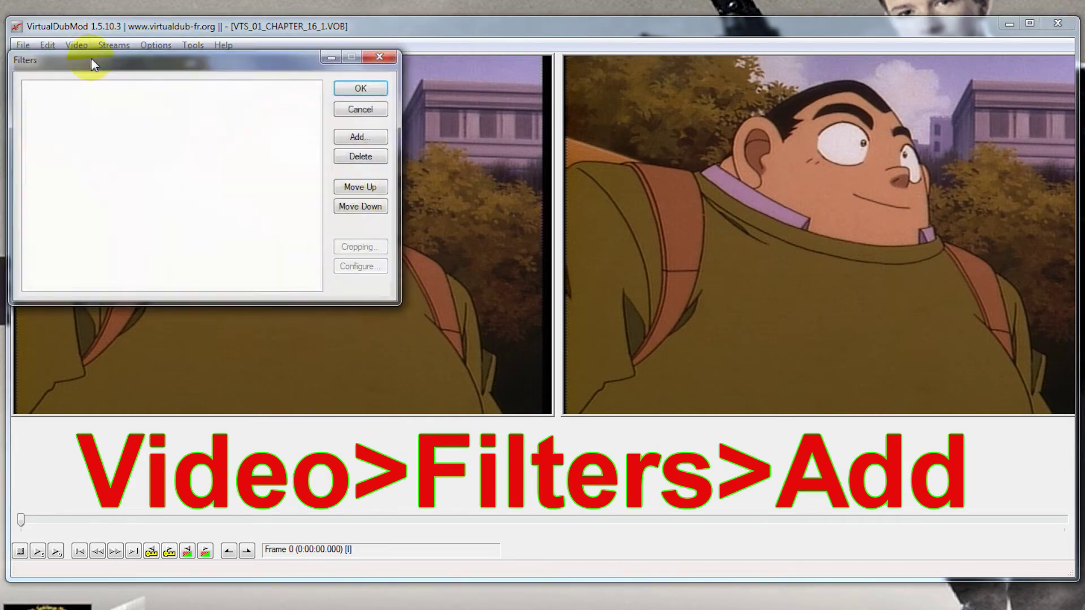
{"action": "left_click", "coordinate": [353, 137]}
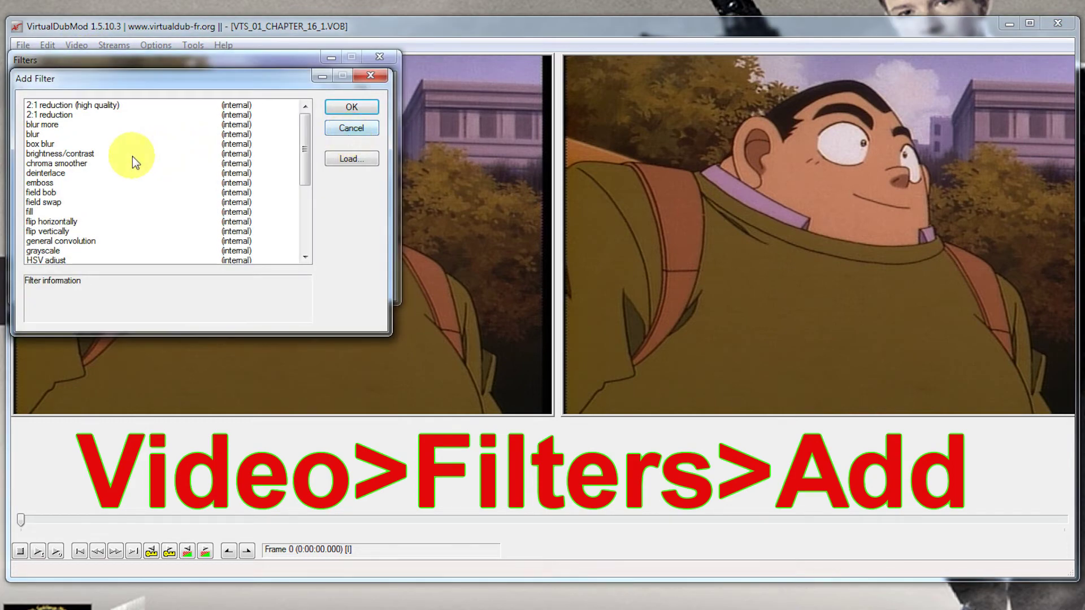
{"action": "double_click", "coordinate": [50, 173]}
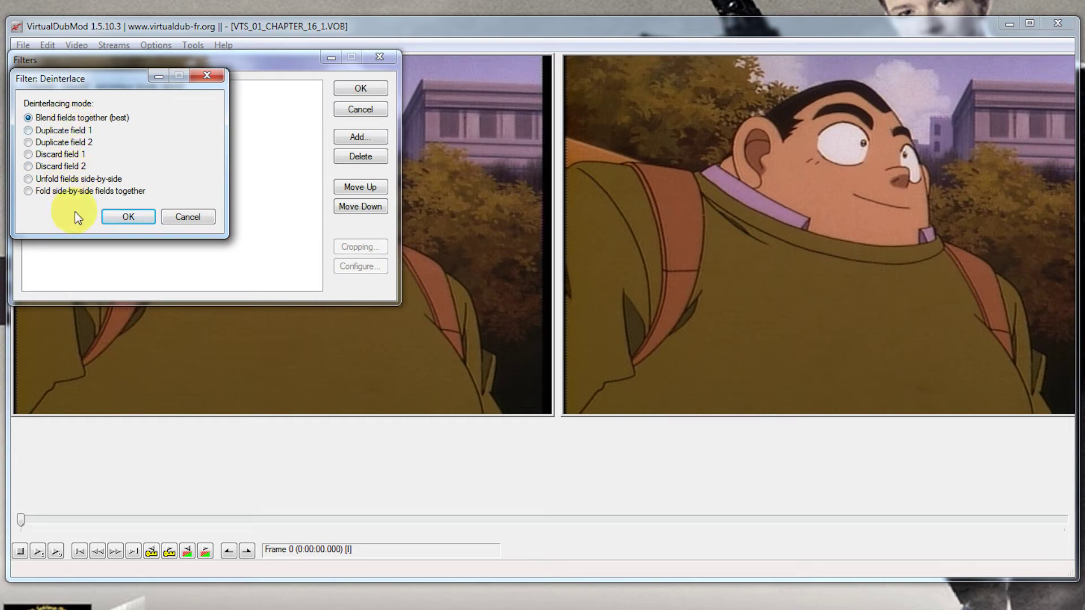
{"action": "left_click", "coordinate": [127, 219]}
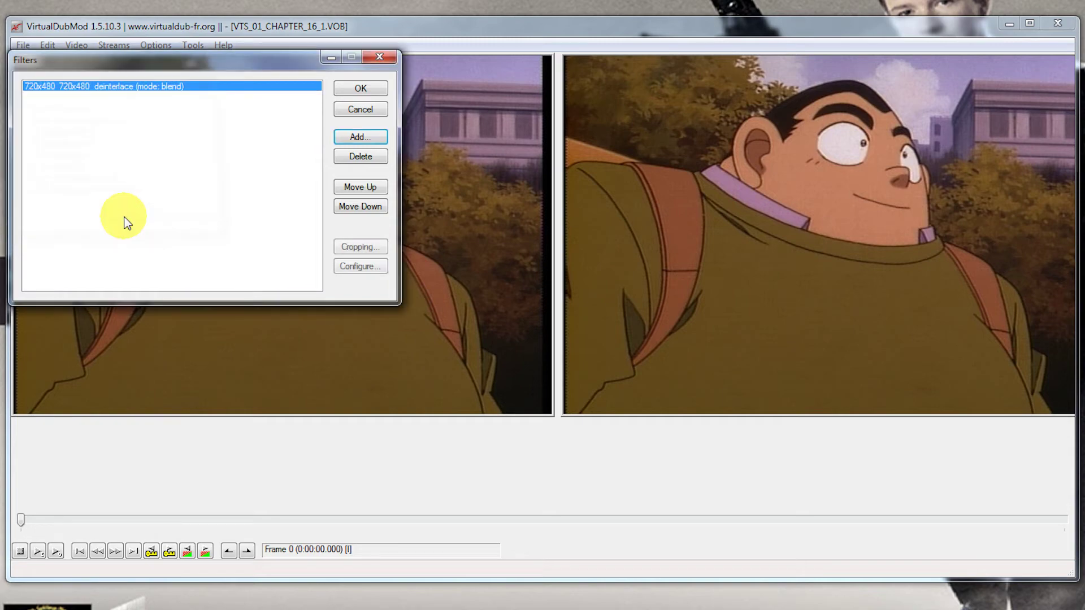
{"action": "left_click", "coordinate": [367, 90]}
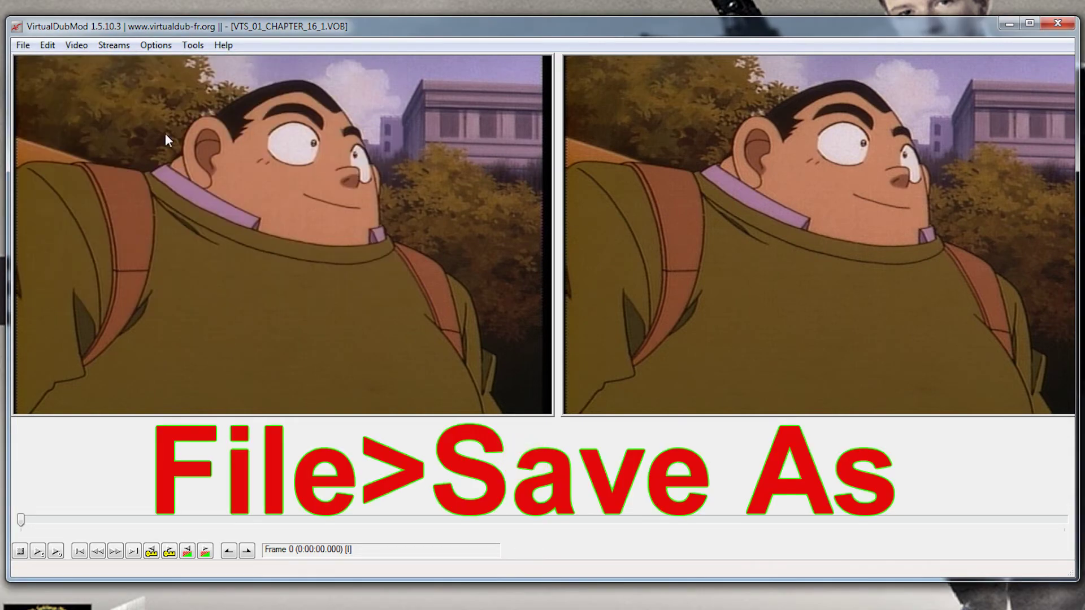
- Prepare to save the video to the Desktop as an AVI named Track 2, using Full processing mode
{"action": "left_click", "coordinate": [23, 44]}
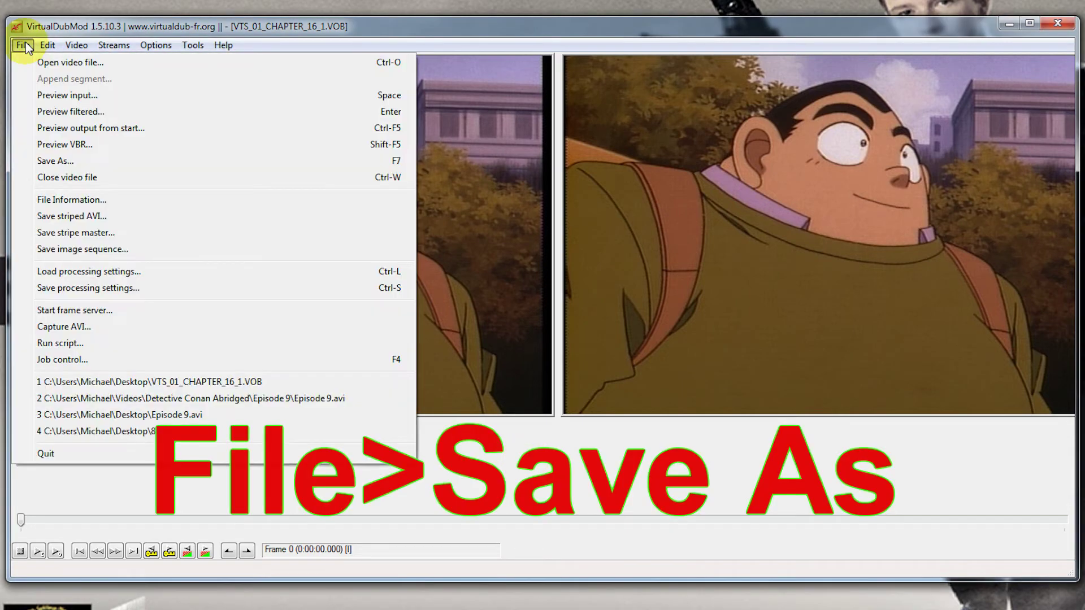
{"action": "left_click", "coordinate": [76, 159]}
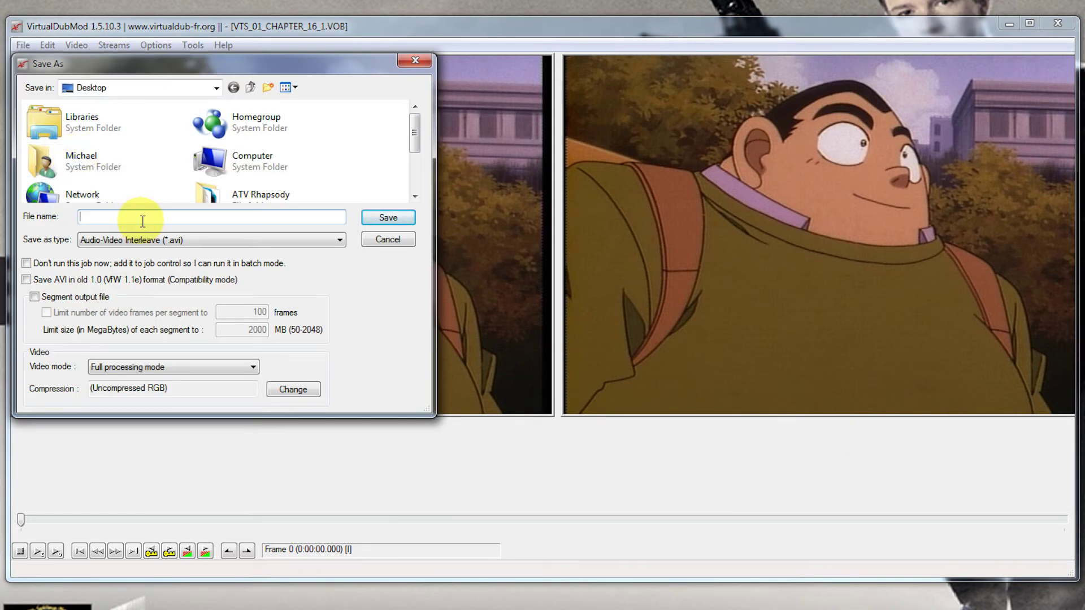
{"action": "type", "text": "Track 2"}
{"action": "left_click", "coordinate": [209, 367]}
{"action": "left_click", "coordinate": [205, 410]}
{"action": "left_click", "coordinate": [253, 367]}
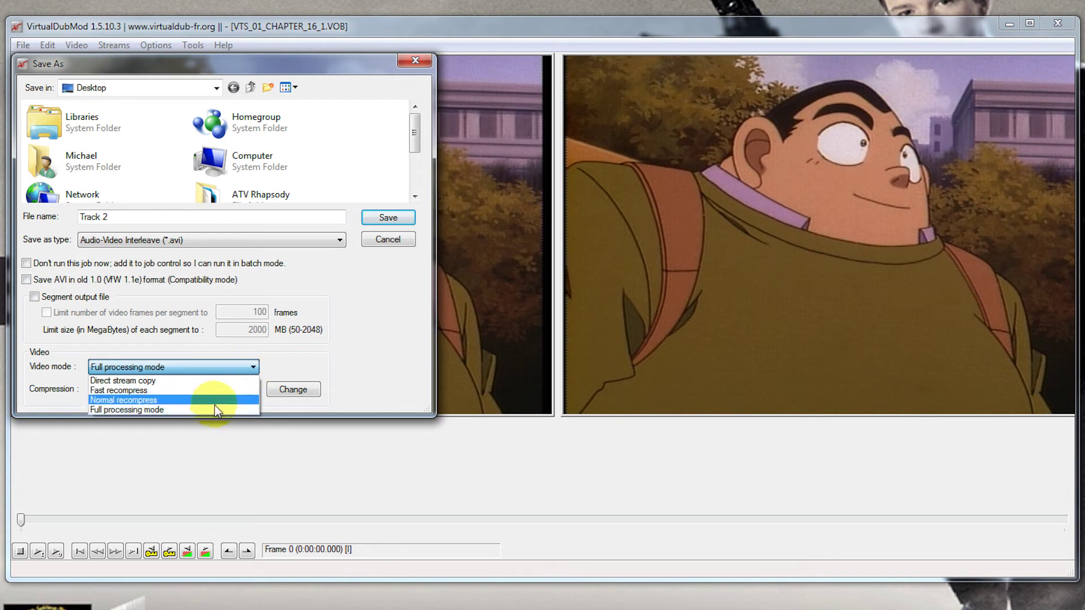
{"action": "left_click", "coordinate": [215, 409]}
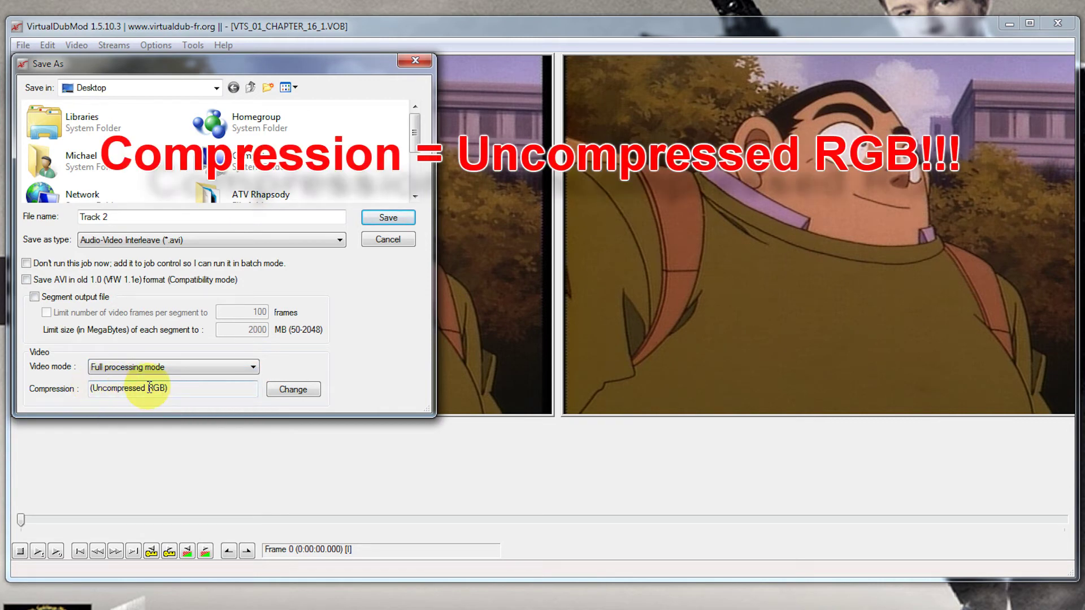
- Keep the video compression at Uncompressed RGB and save the AVI file
{"action": "left_click", "coordinate": [270, 388]}
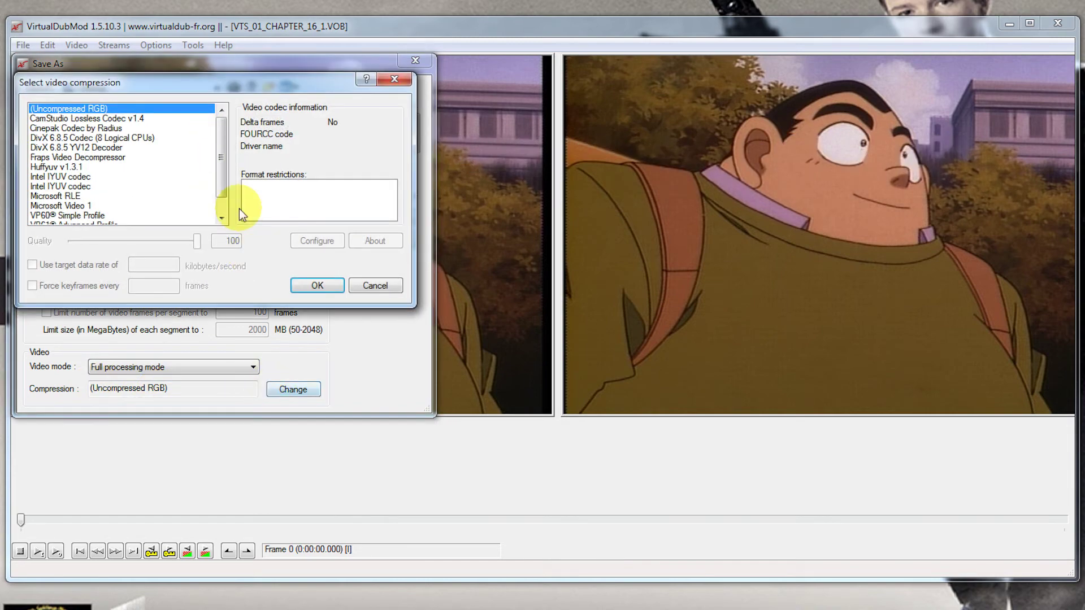
{"action": "left_click_drag", "start_coordinate": [223, 173], "coordinate": [221, 145]}
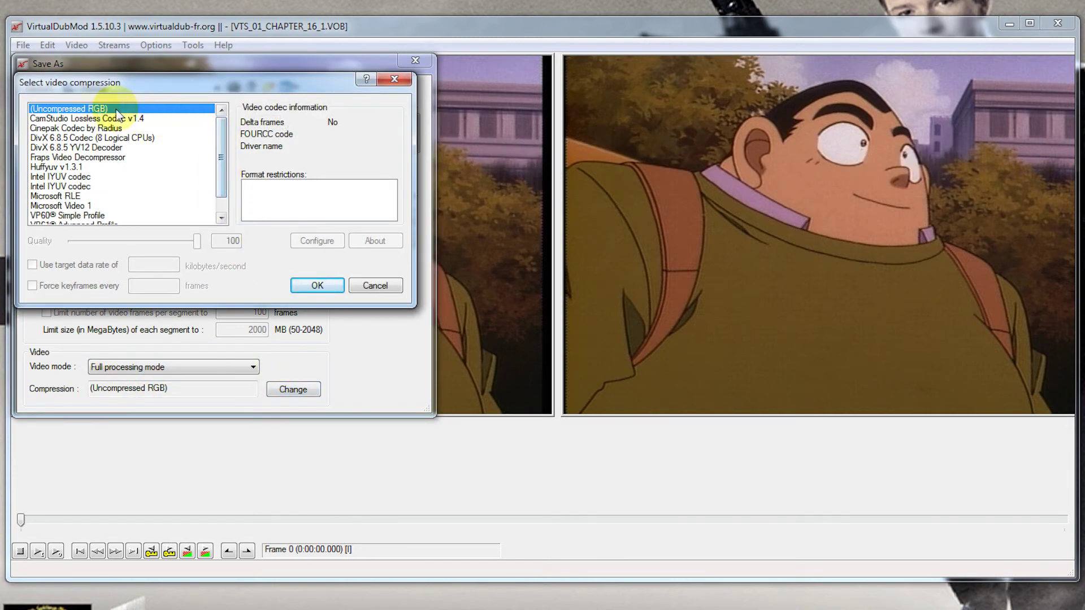
{"action": "left_click", "coordinate": [329, 287]}
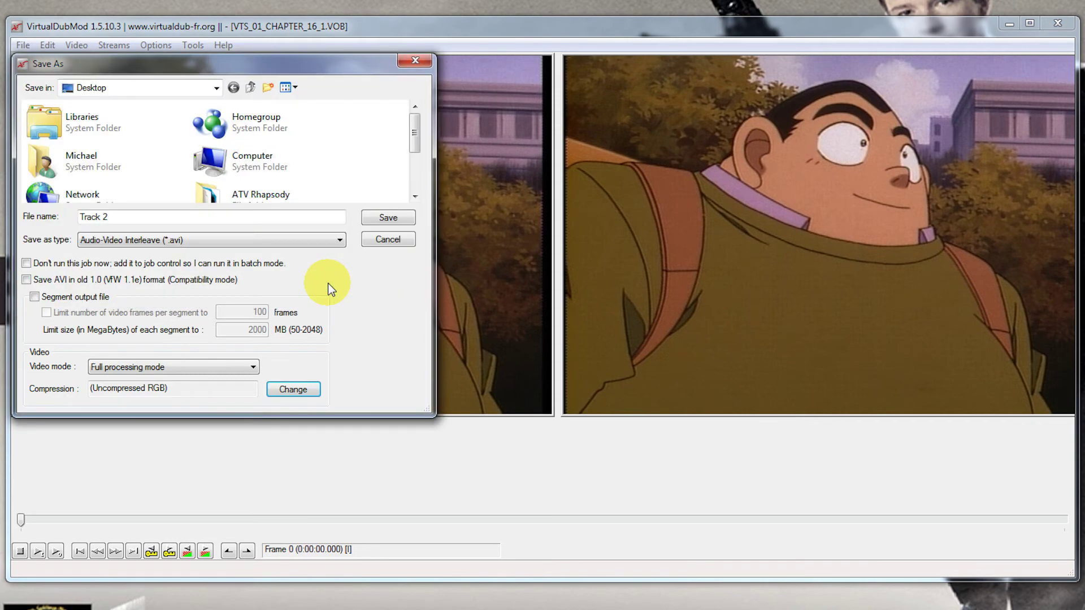
{"action": "left_click", "coordinate": [398, 217]}
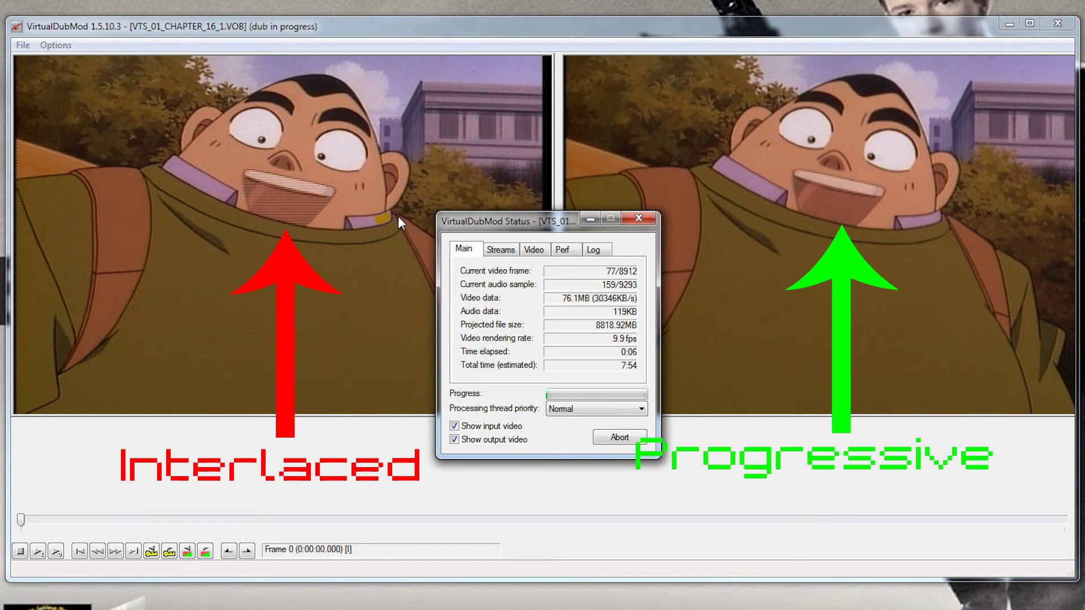
- Turn off the input video display during rendering while leaving the output video display on
{"action": "left_click", "coordinate": [454, 426]}
{"action": "left_click", "coordinate": [454, 439]}
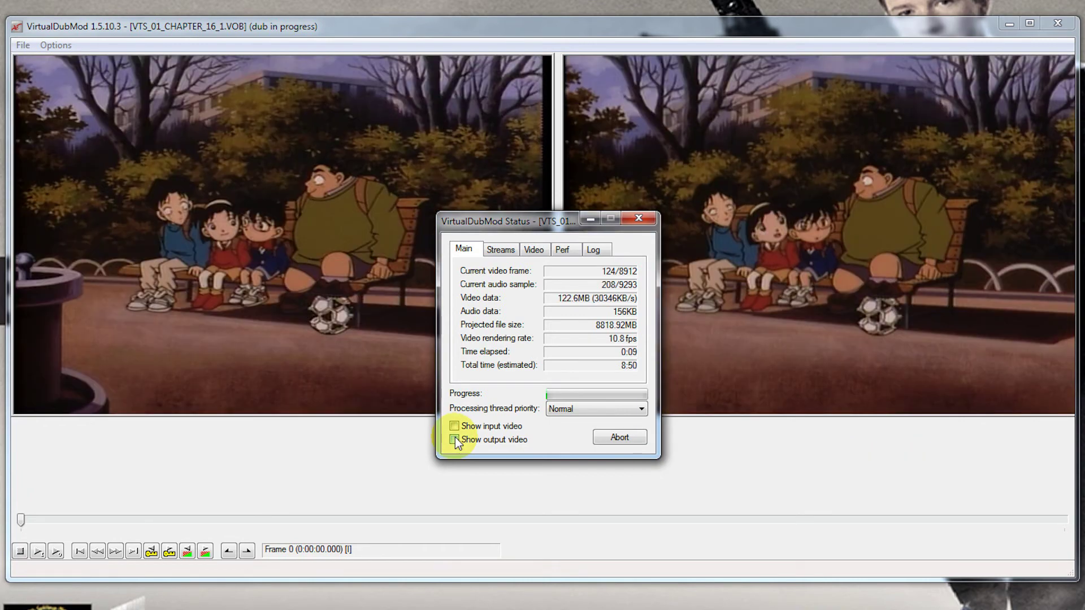
{"action": "left_click", "coordinate": [455, 439]}
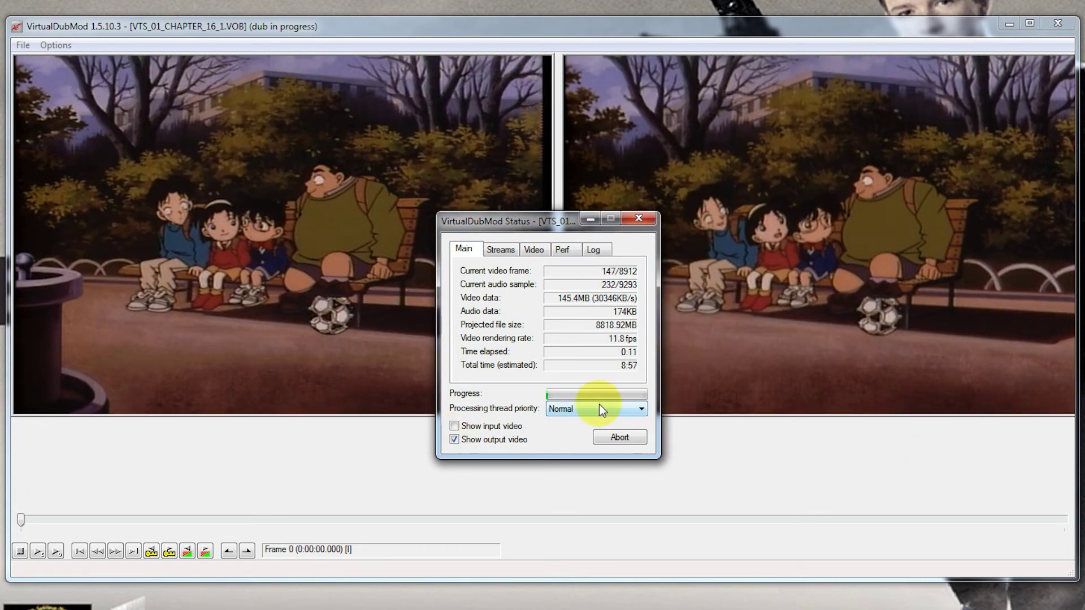